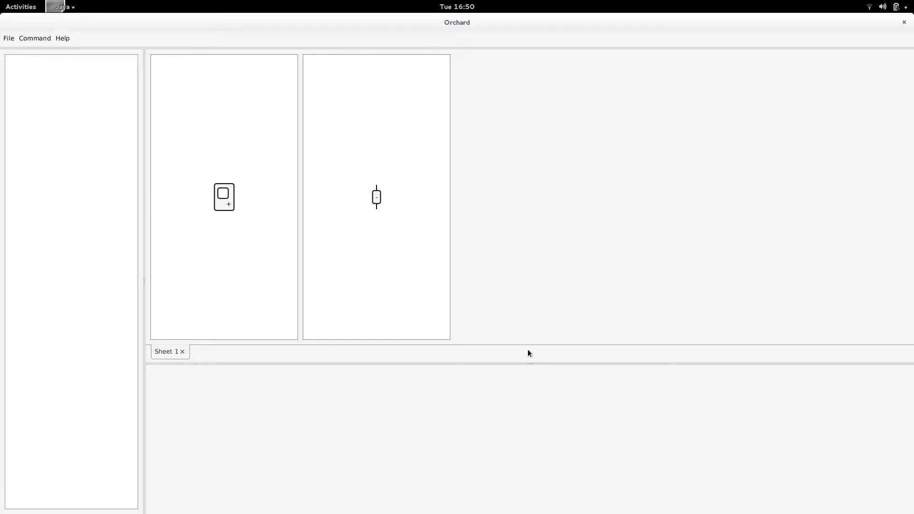
# Resize the panes so that the diagram area becomes larger in both height and width
pyautogui.moveTo(532, 364); pyautogui.dragTo(531, 378)
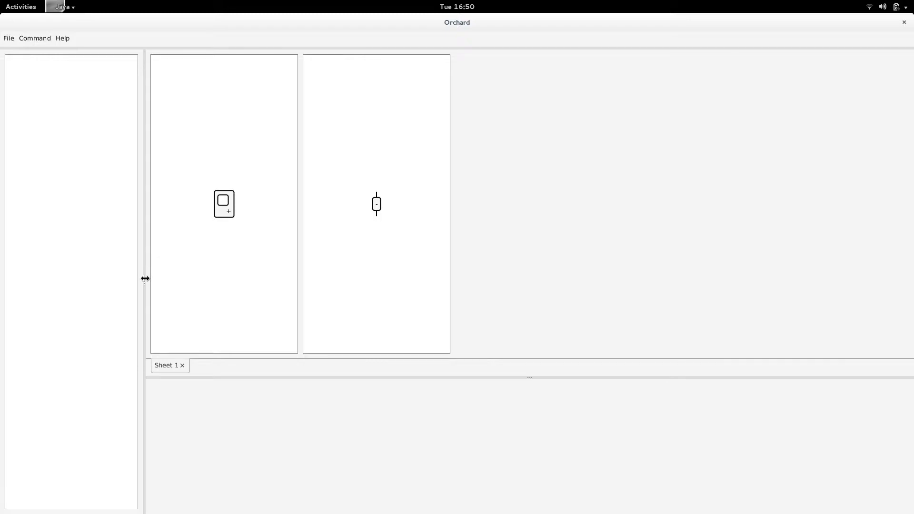
pyautogui.moveTo(144, 278); pyautogui.dragTo(132, 279)
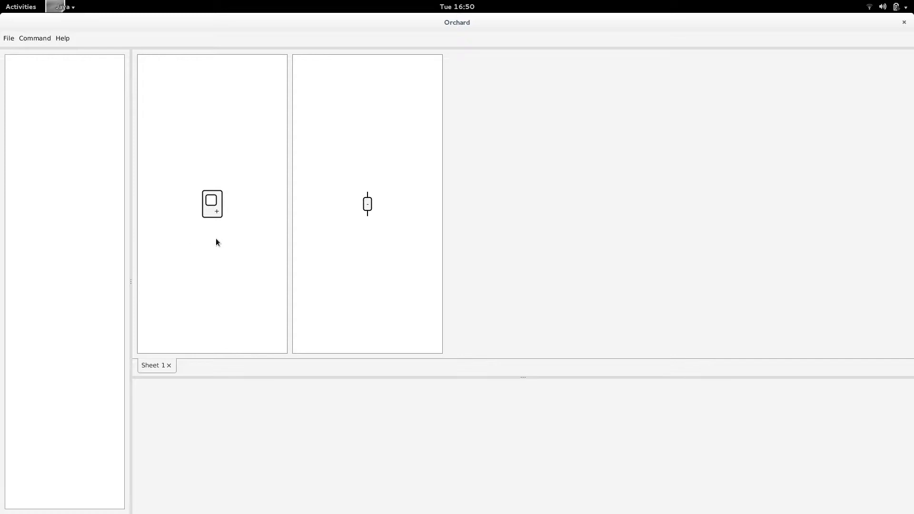
# Toggle the selection of the single cell and its surrounding box in the first diagram to examine the highlighting
pyautogui.click(213, 206)
pyautogui.click(215, 209)
pyautogui.click(219, 211)
pyautogui.click(213, 204)
pyautogui.click(208, 209)
pyautogui.click(208, 210)
pyautogui.click(217, 259)
pyautogui.click(212, 203)
pyautogui.click(215, 206)
pyautogui.click(215, 206)
pyautogui.click(236, 291)
# Extrude the single inner cell in the first diagram
pyautogui.click(216, 205)
pyautogui.click(44, 39)
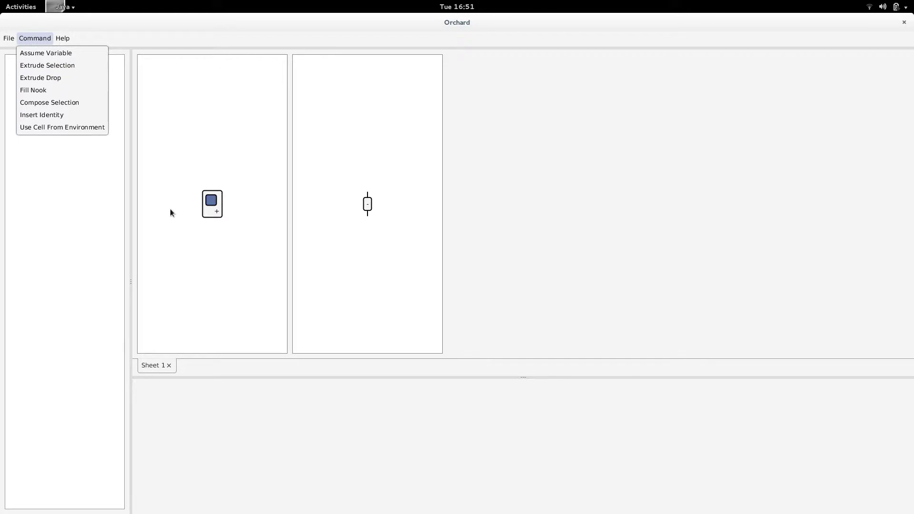
pyautogui.click(71, 66)
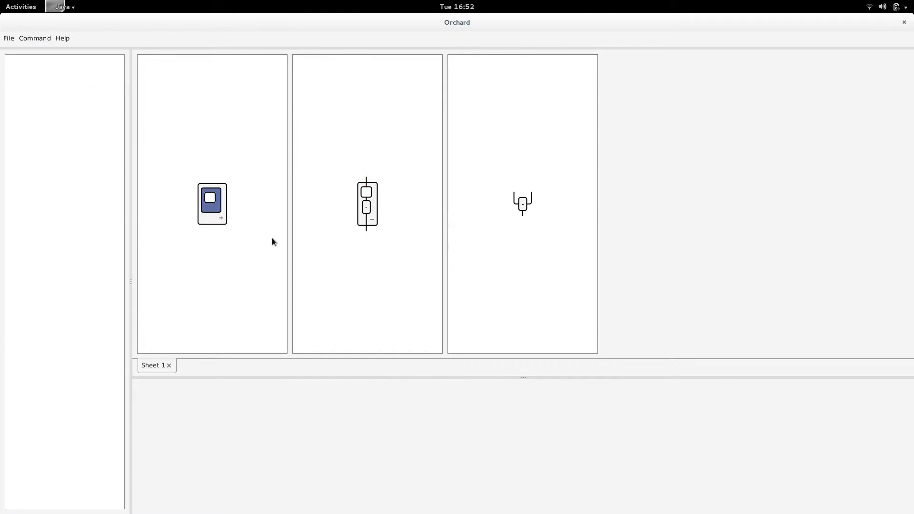
# Examine how the two nested cells in the first diagram correspond to the second diagram by selecting them in turn, then clear the selection
pyautogui.click(211, 198)
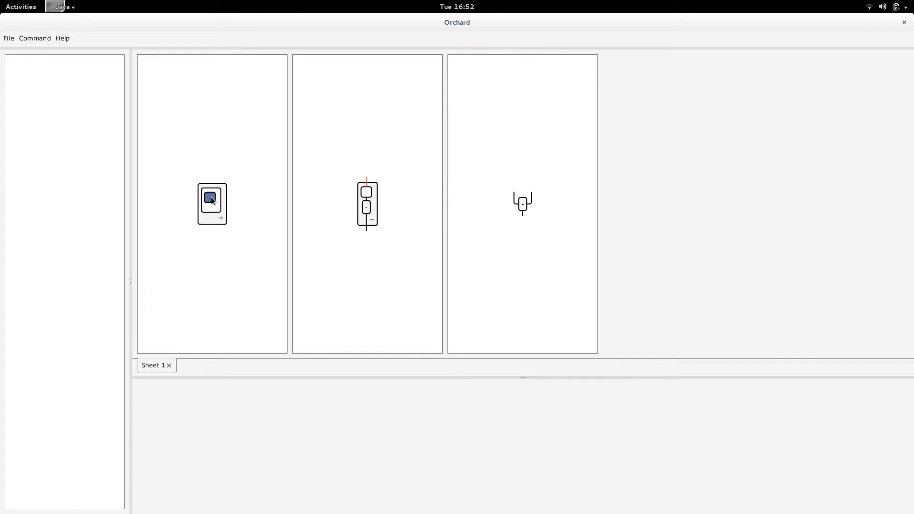
pyautogui.click(217, 209)
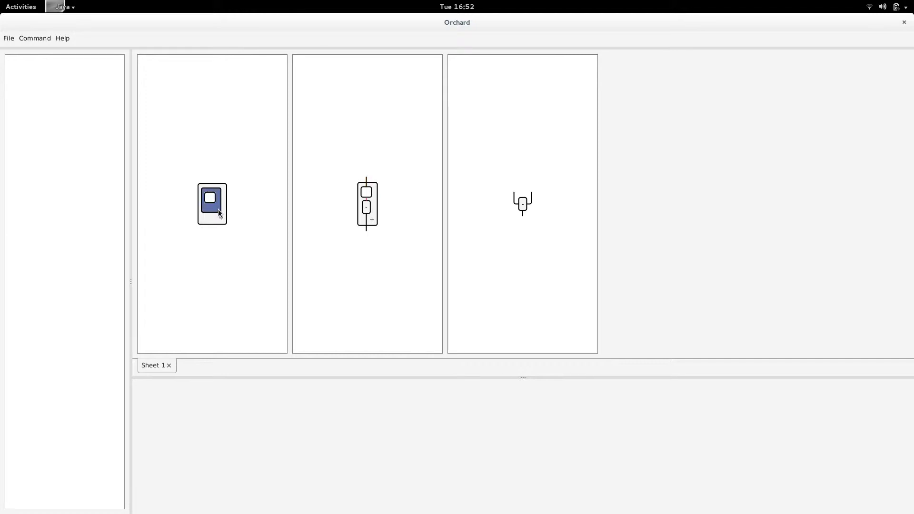
pyautogui.click(368, 191)
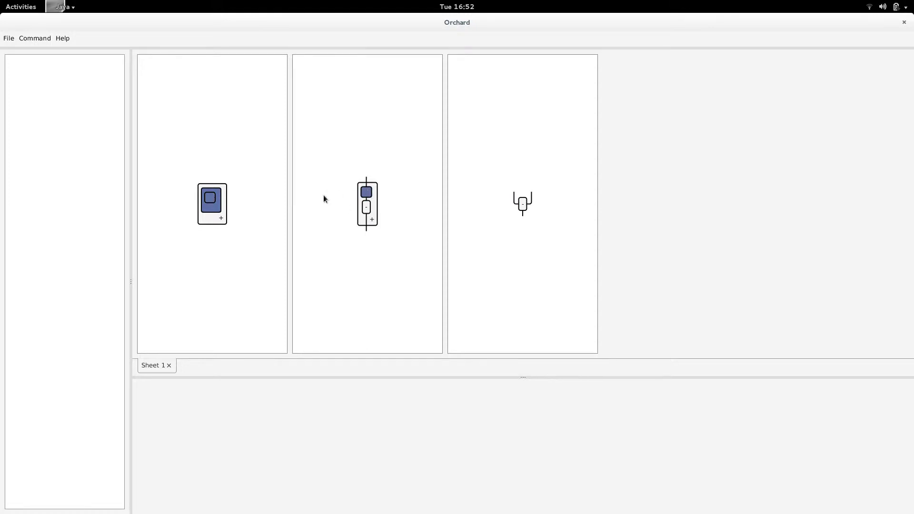
pyautogui.click(217, 222)
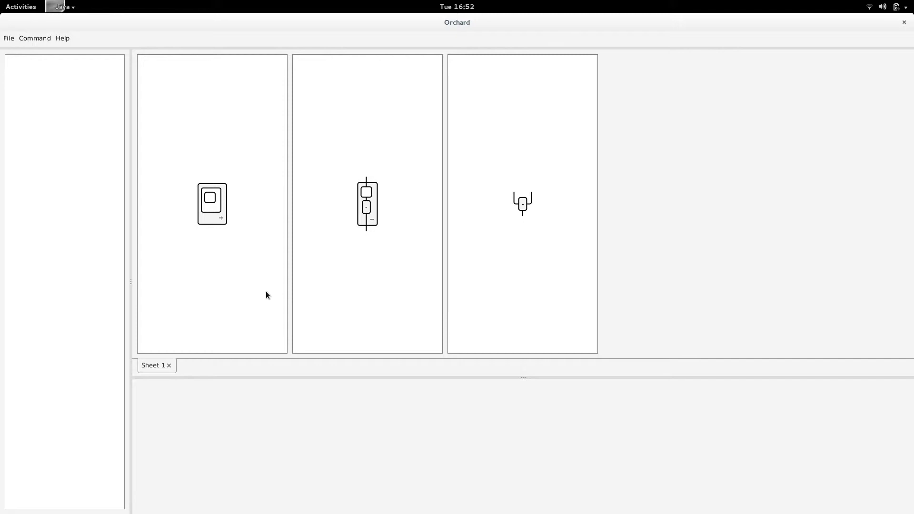
pyautogui.click(217, 210)
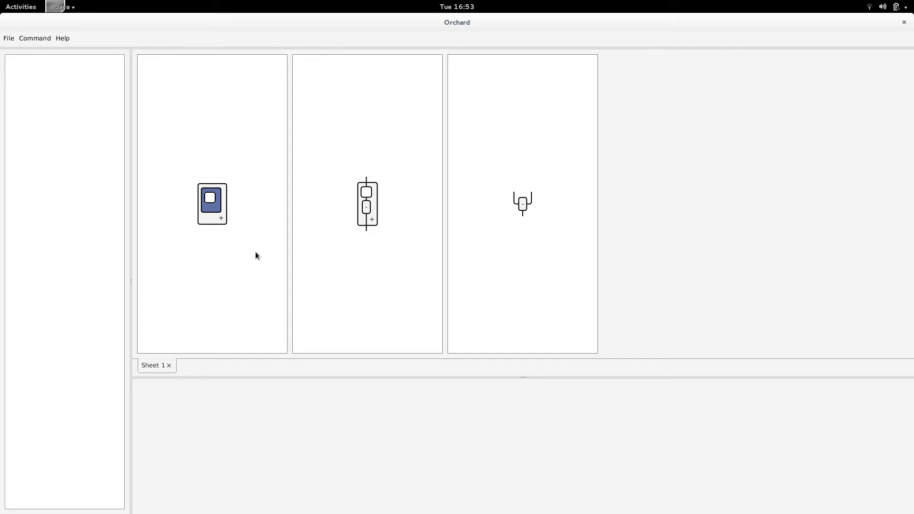
pyautogui.click(38, 38)
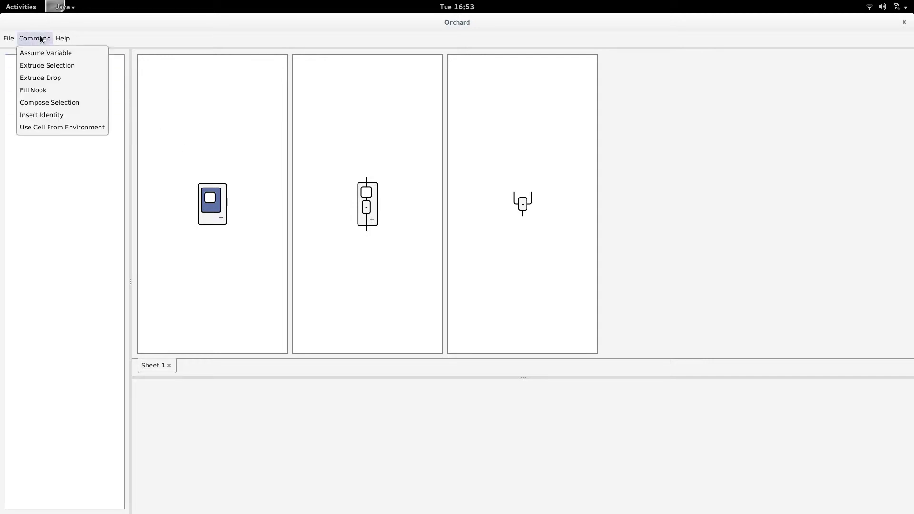
pyautogui.click(39, 39)
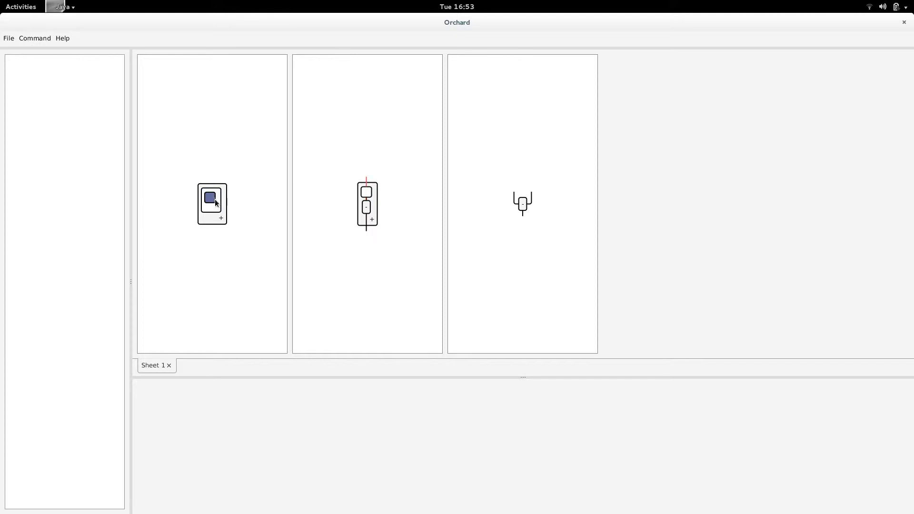
pyautogui.click(48, 41)
pyautogui.click(55, 63)
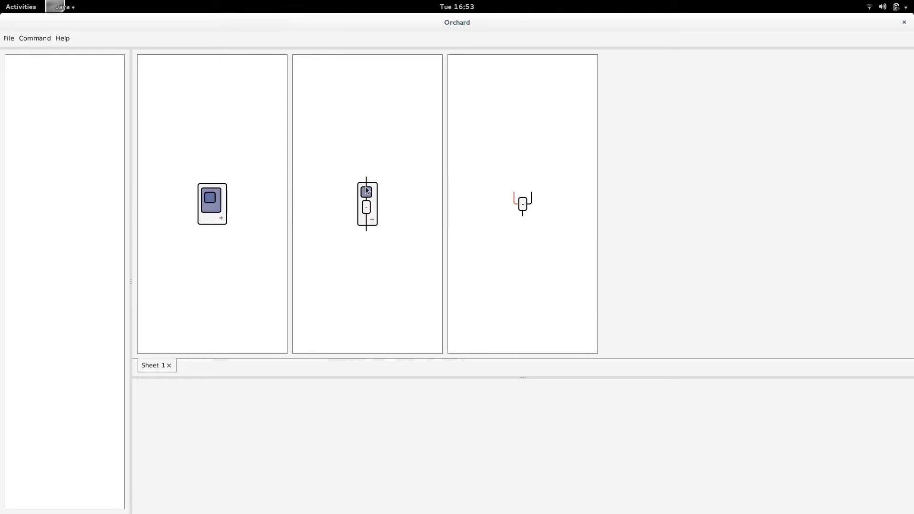
# Extrude the outer of the two nested cells in the first diagram
pyautogui.click(215, 208)
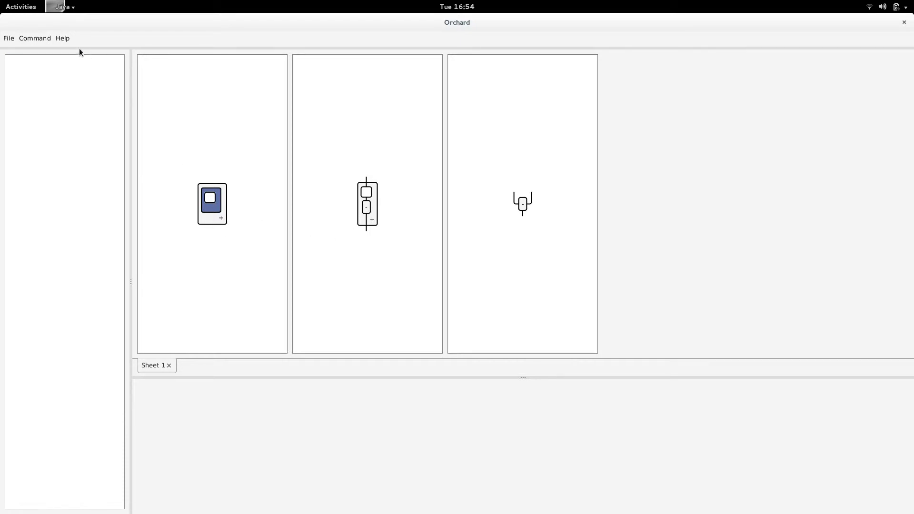
pyautogui.click(39, 38)
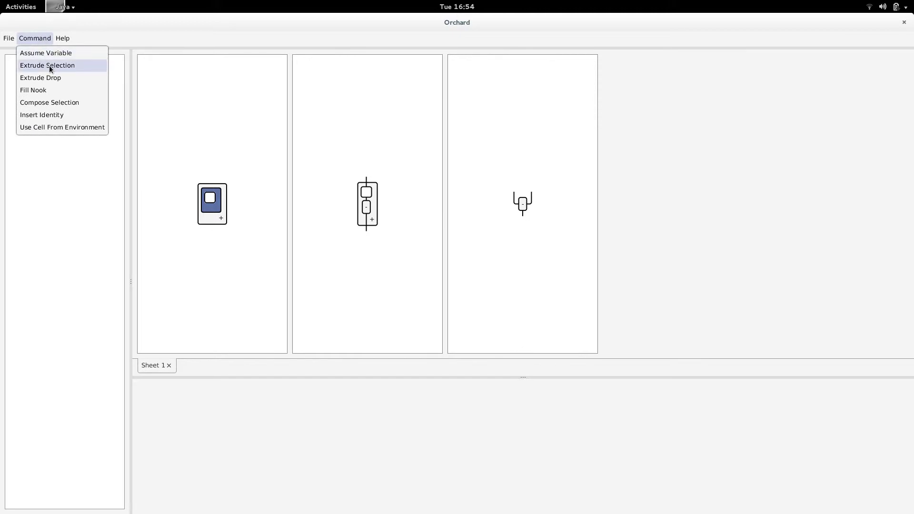
pyautogui.click(50, 65)
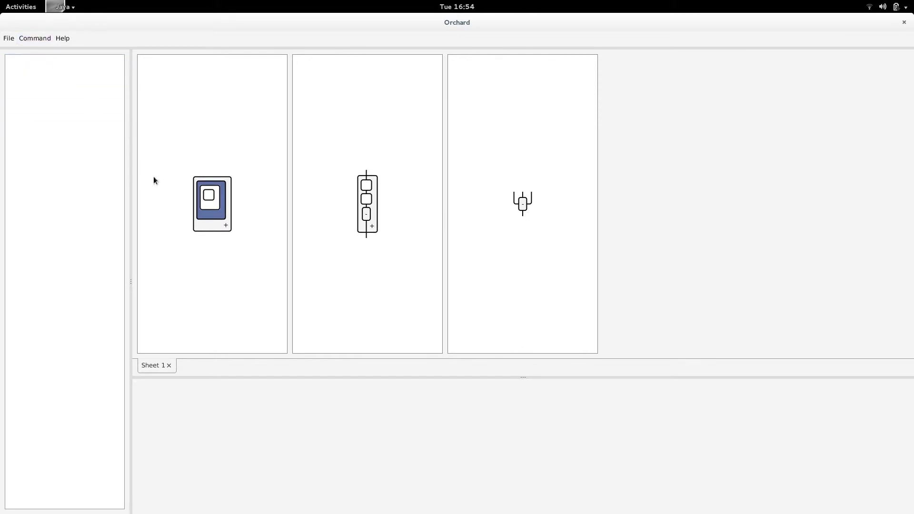
# Extrude the outermost of the three nested cells in the first diagram to add another nesting level
pyautogui.click(215, 225)
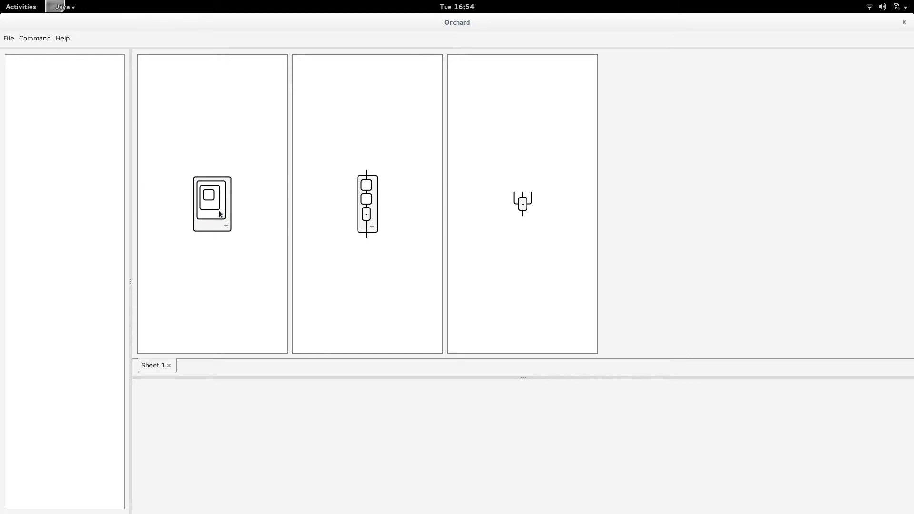
pyautogui.click(220, 215)
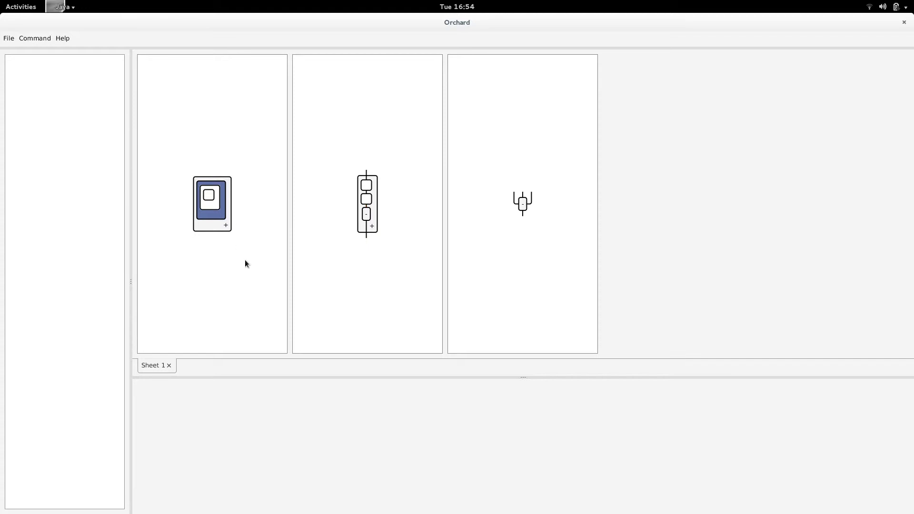
pyautogui.click(40, 40)
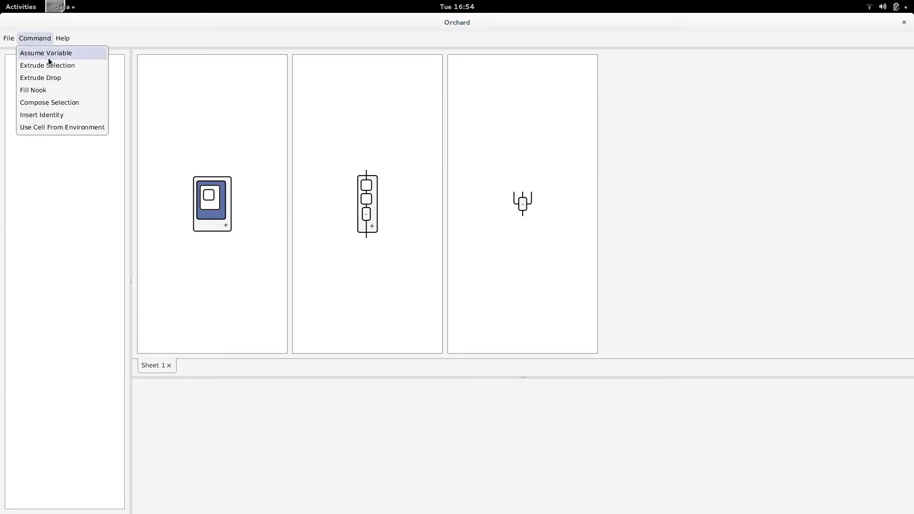
pyautogui.click(41, 38)
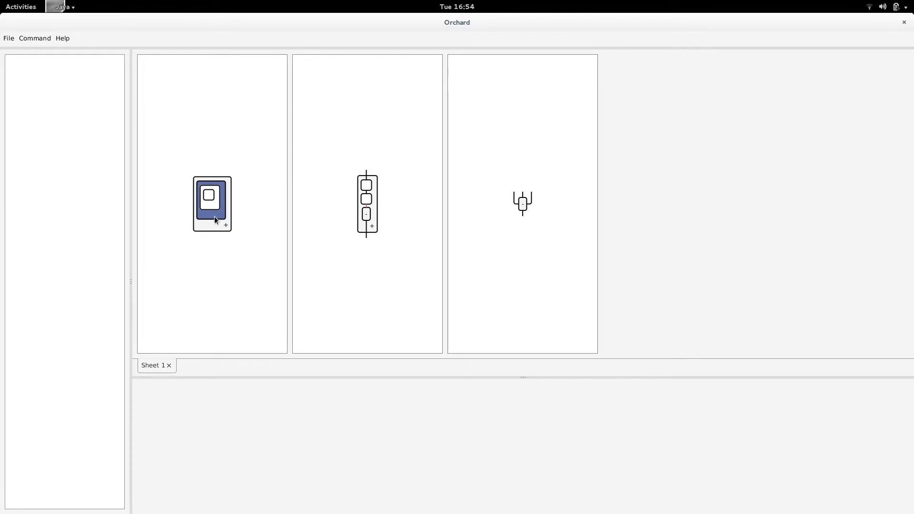
pyautogui.press('e')
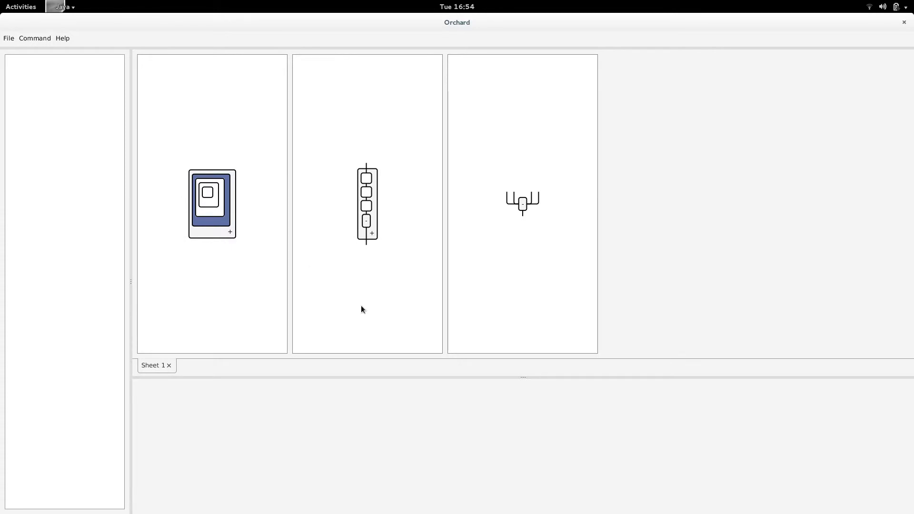
# Extrude the top cell of the chain in the second diagram, then clear the selection
pyautogui.click(370, 180)
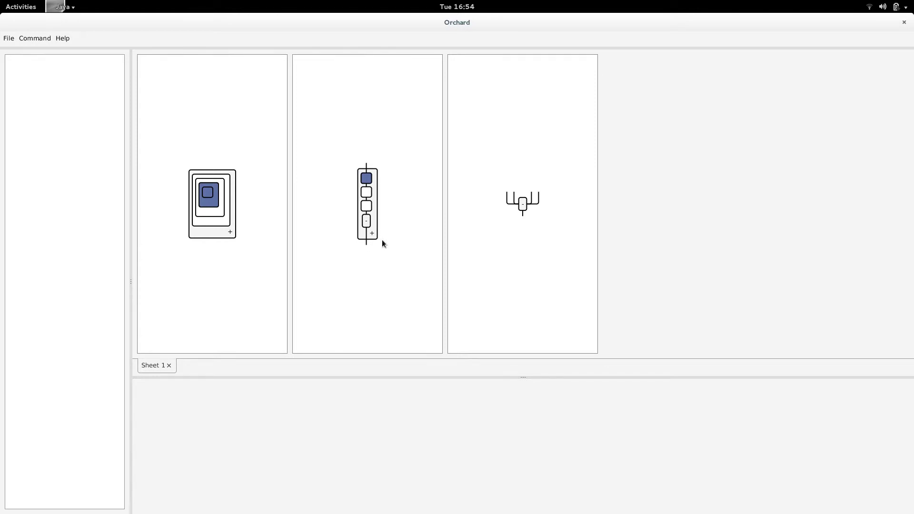
pyautogui.press('e')
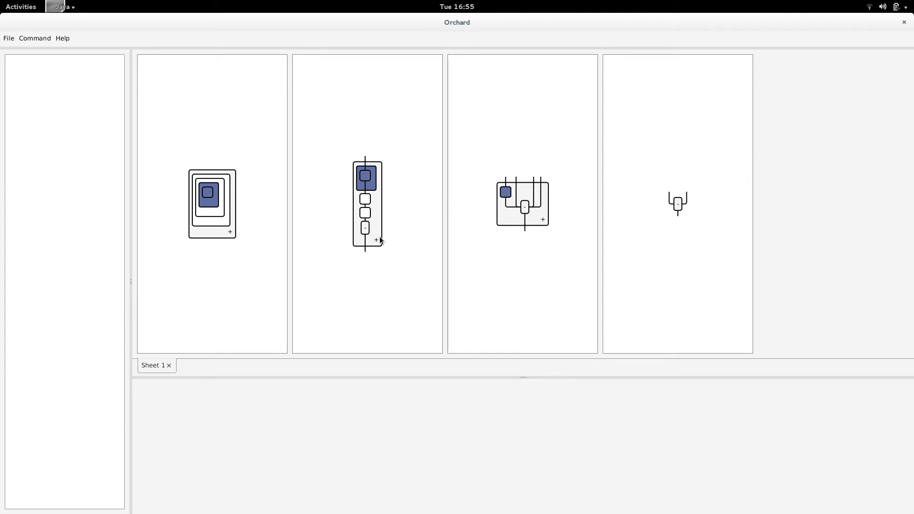
pyautogui.click(390, 273)
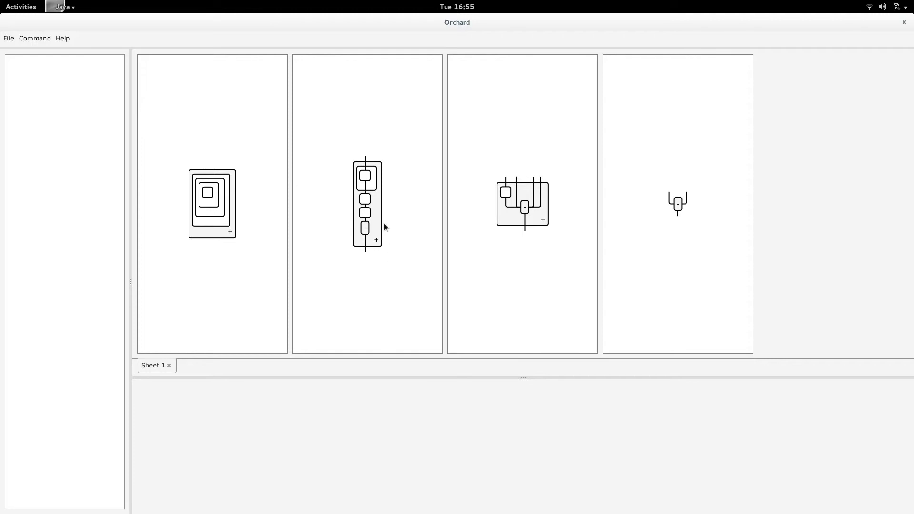
# Extrude the two lower cells of the second diagram's chain together into one enclosing cell, then clear the selection
pyautogui.click(367, 216)
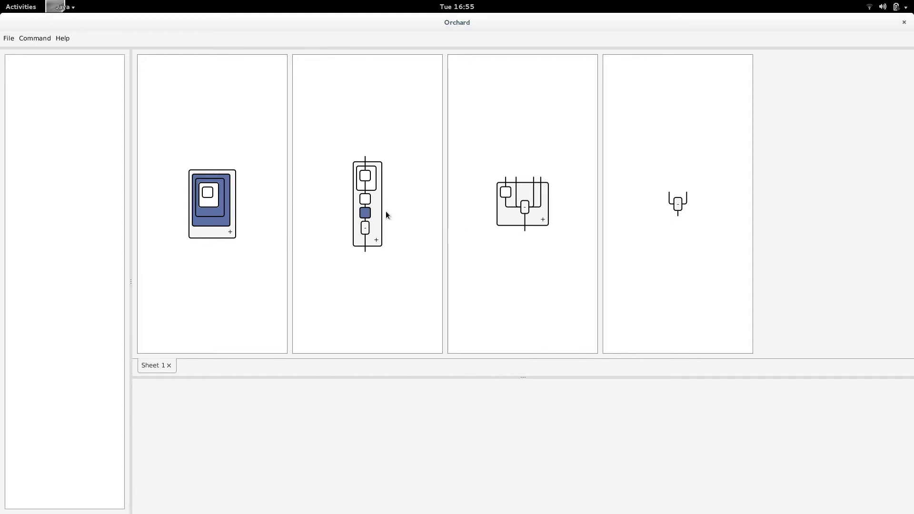
pyautogui.click(366, 199)
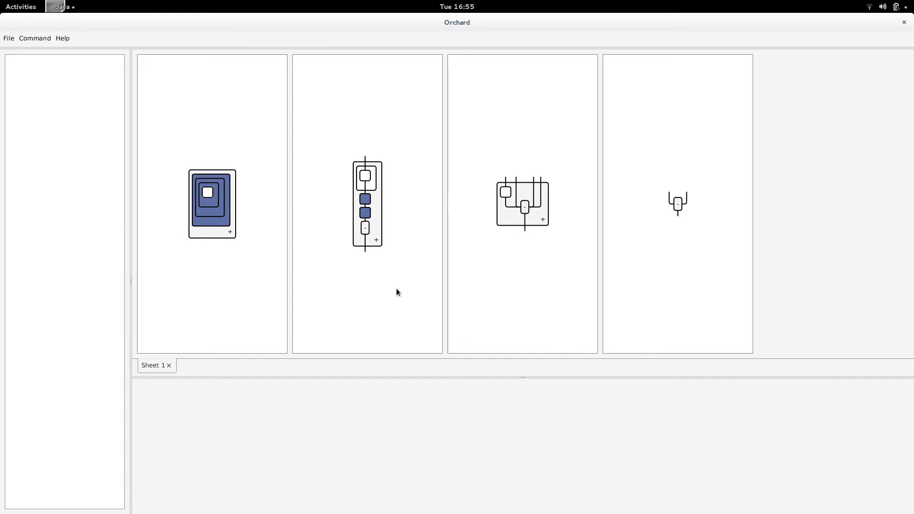
pyautogui.click(41, 39)
pyautogui.click(61, 64)
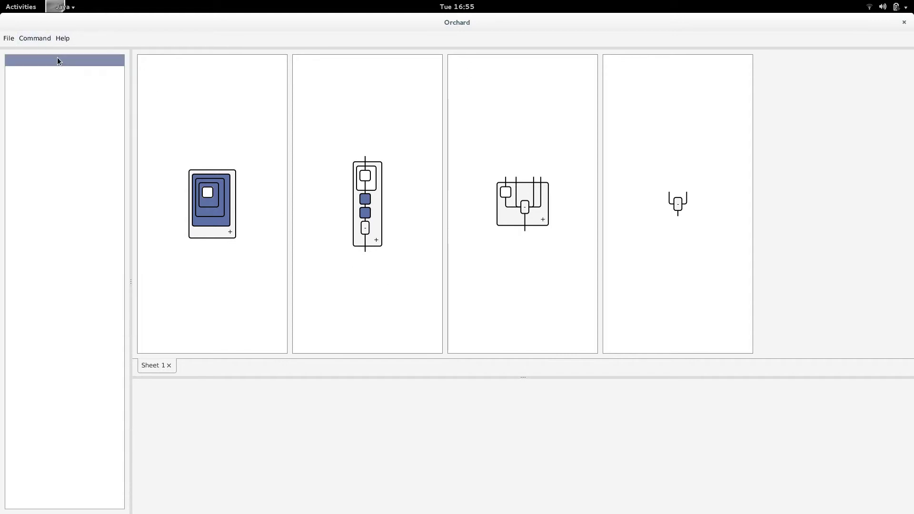
pyautogui.click(45, 38)
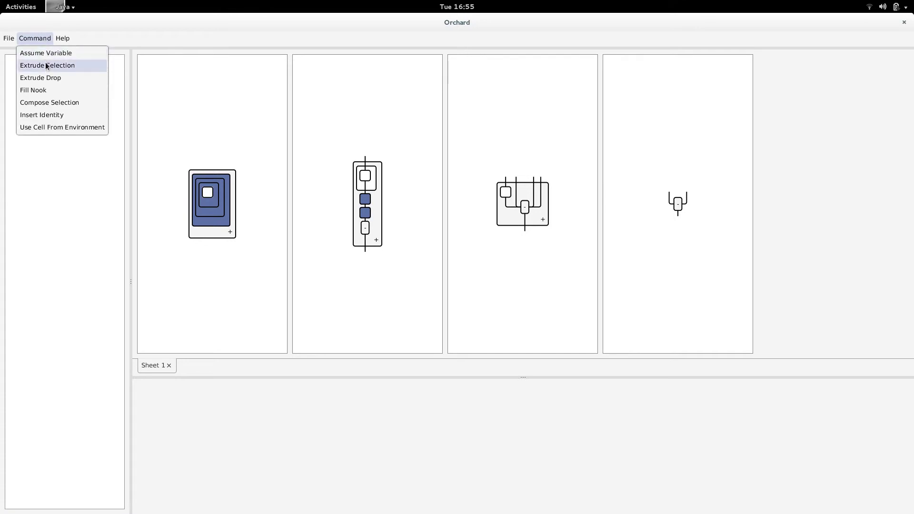
pyautogui.click(45, 62)
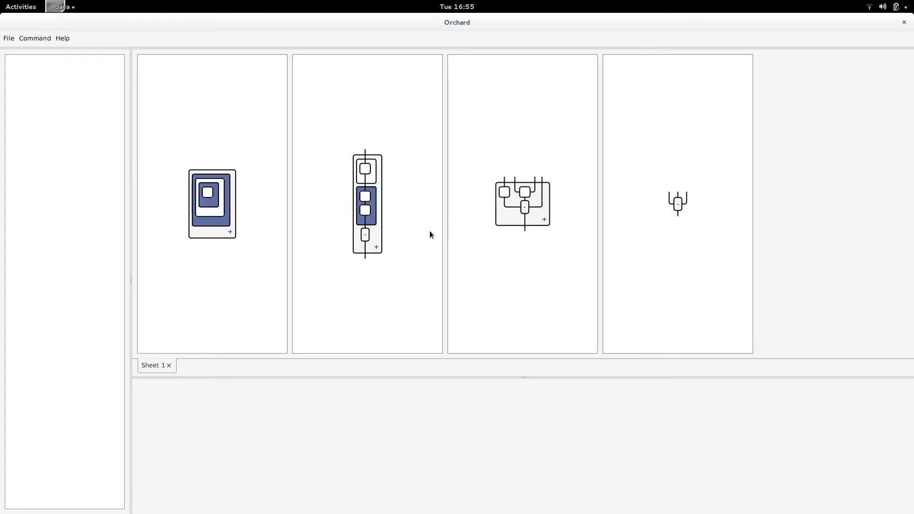
pyautogui.click(380, 247)
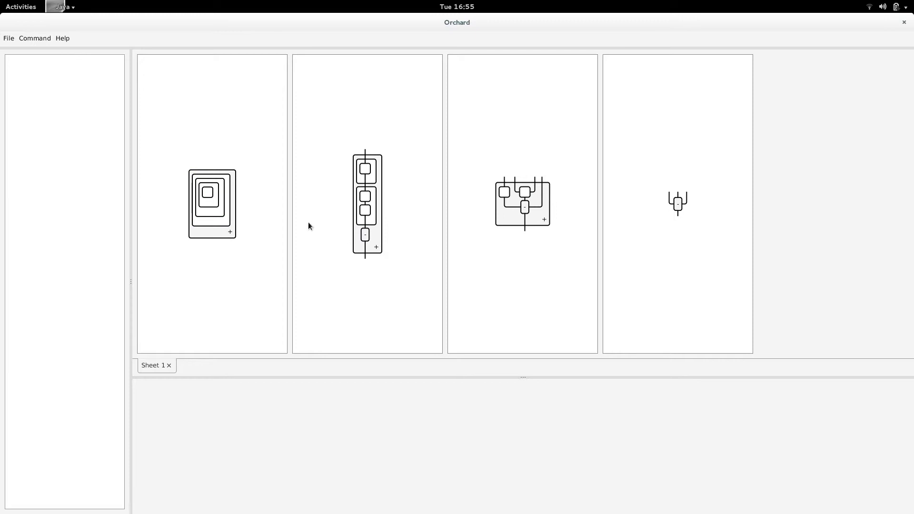
# Extrude the outermost cell in the first diagram further and enclose the cell groups of the second diagram in larger nested cells
pyautogui.click(223, 227)
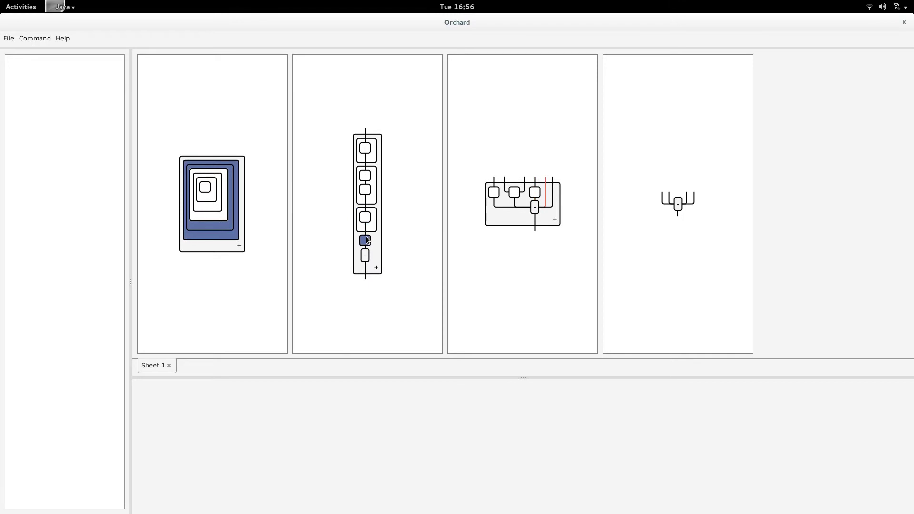
pyautogui.click(375, 197)
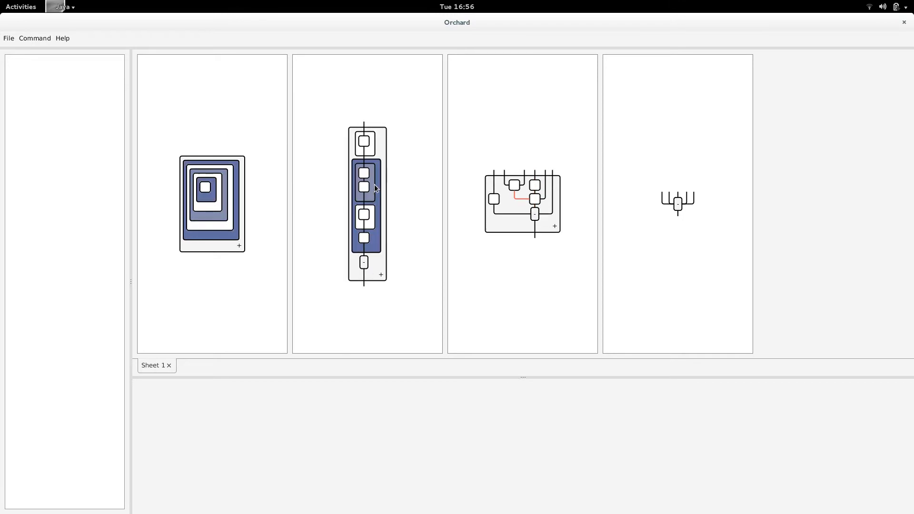
pyautogui.click(367, 151)
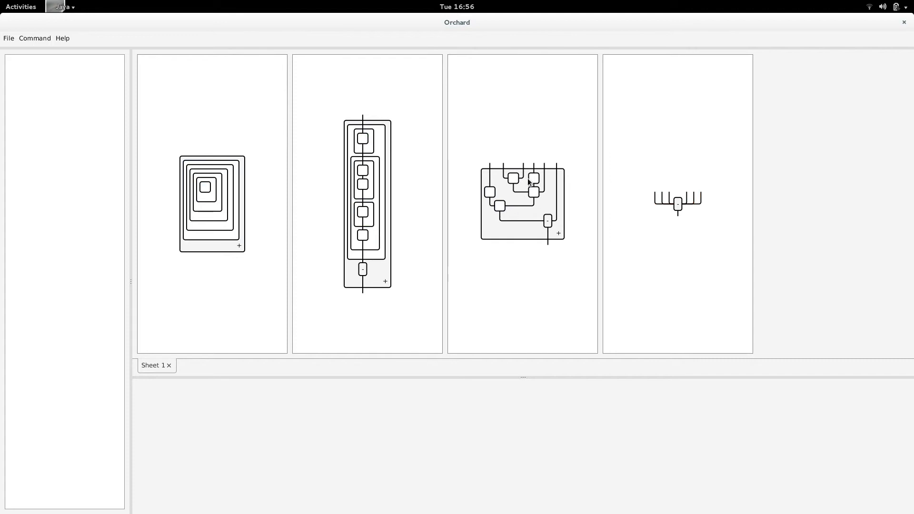
# Extrude the three connected cells in the middle of the third diagram's tree together into one enclosing cell
pyautogui.click(503, 208)
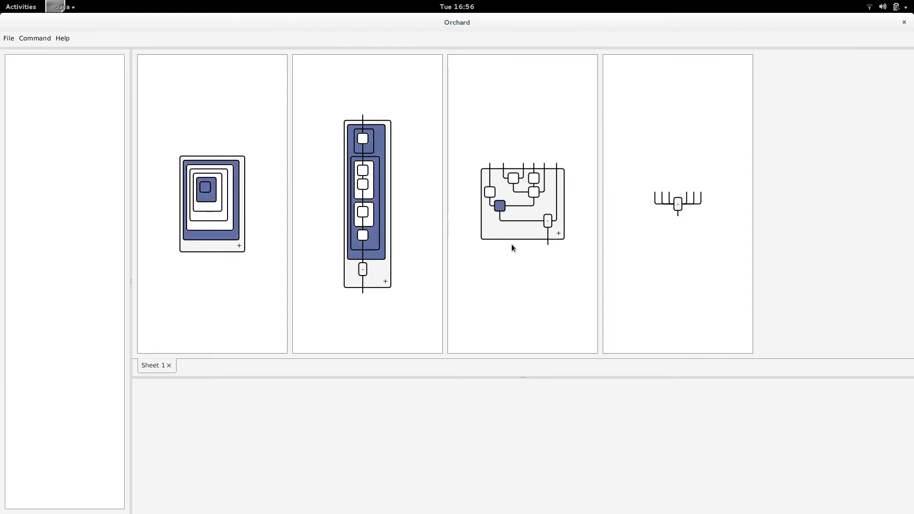
pyautogui.click(515, 179)
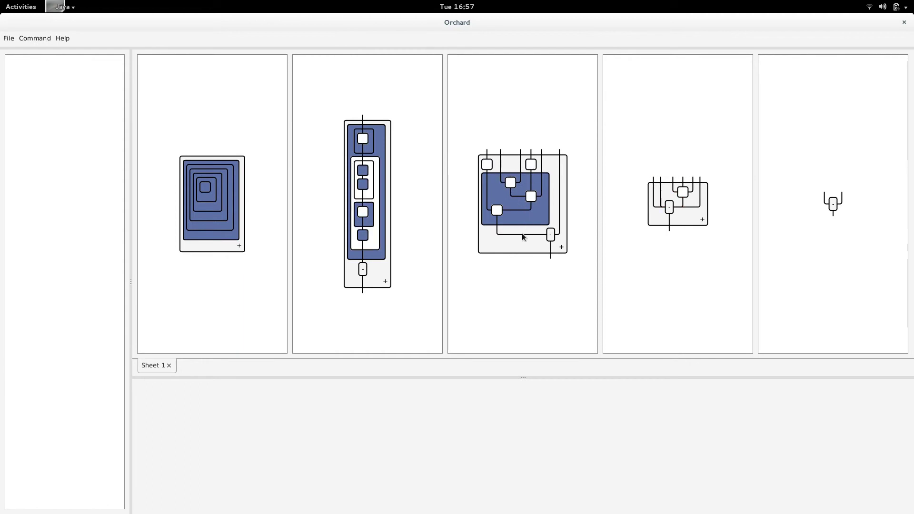
pyautogui.click(512, 244)
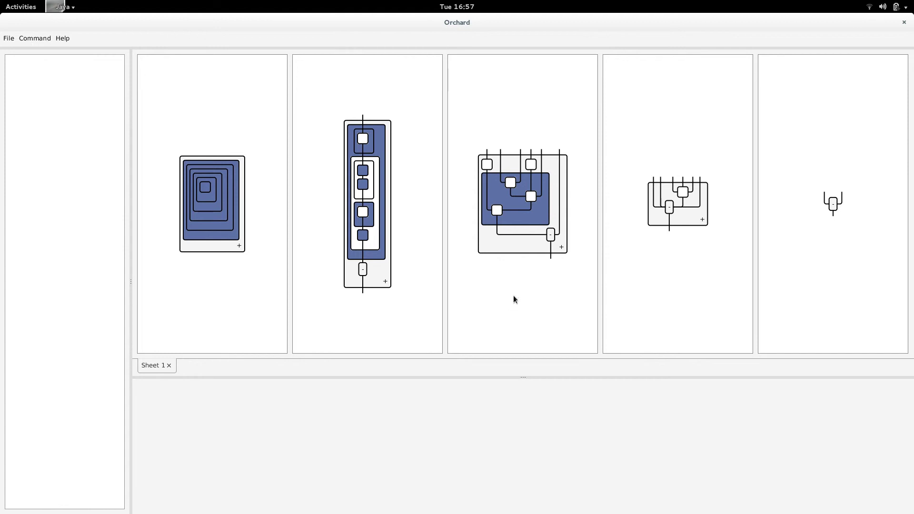
# Extrude the third diagram's two upper cells and the enclosing cell below them together, and clear the selection
pyautogui.click(491, 166)
pyautogui.click(532, 171)
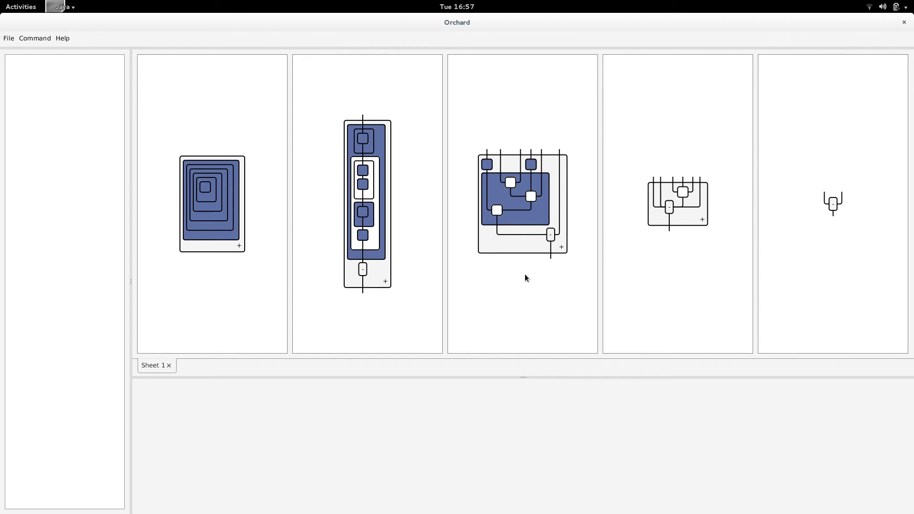
pyautogui.press('e')
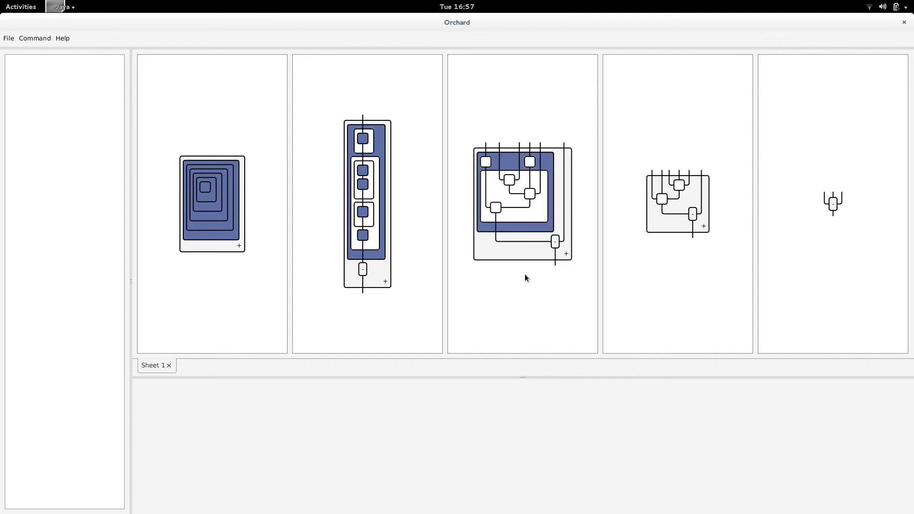
pyautogui.click(518, 245)
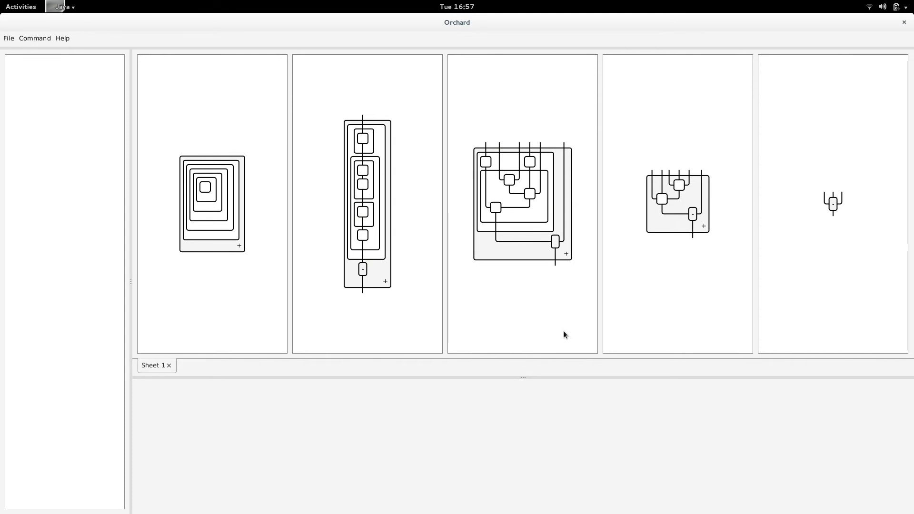
# Extrude the two connected cells in the fourth diagram together into one enclosing cell and clear the selection
pyautogui.click(662, 199)
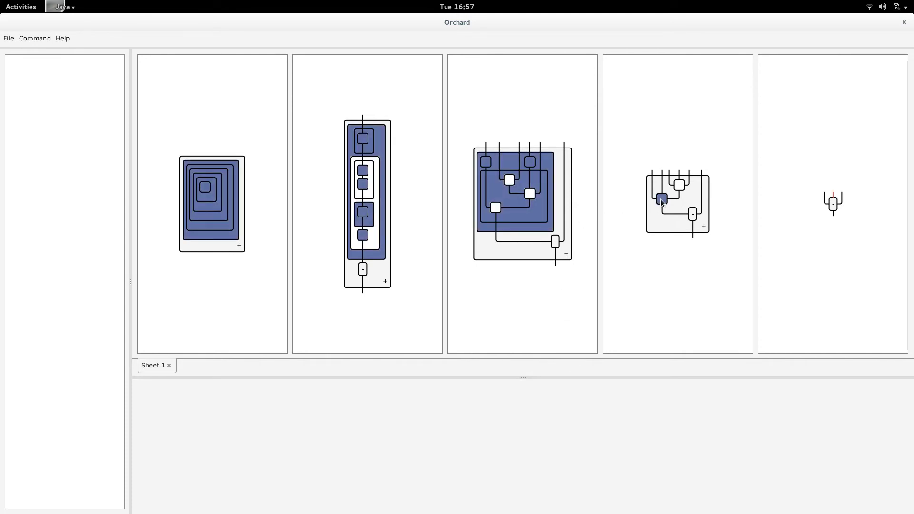
pyautogui.click(681, 191)
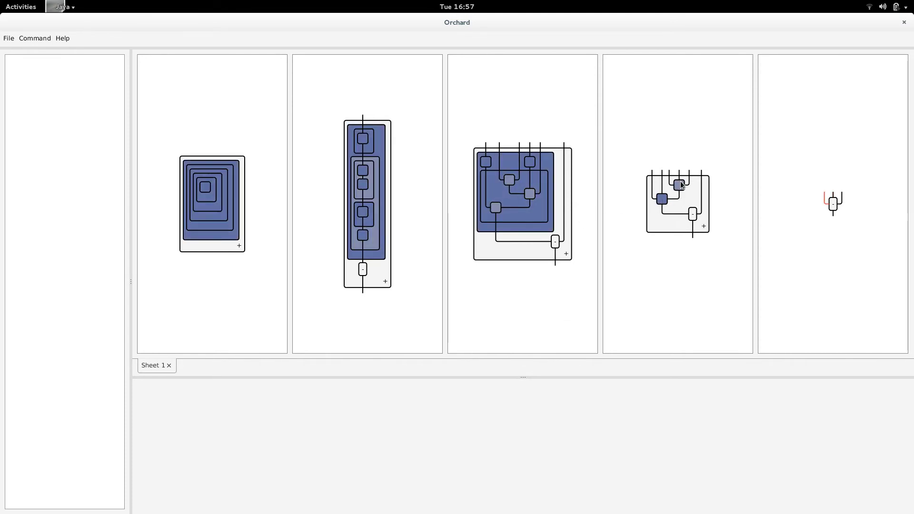
pyautogui.click(667, 232)
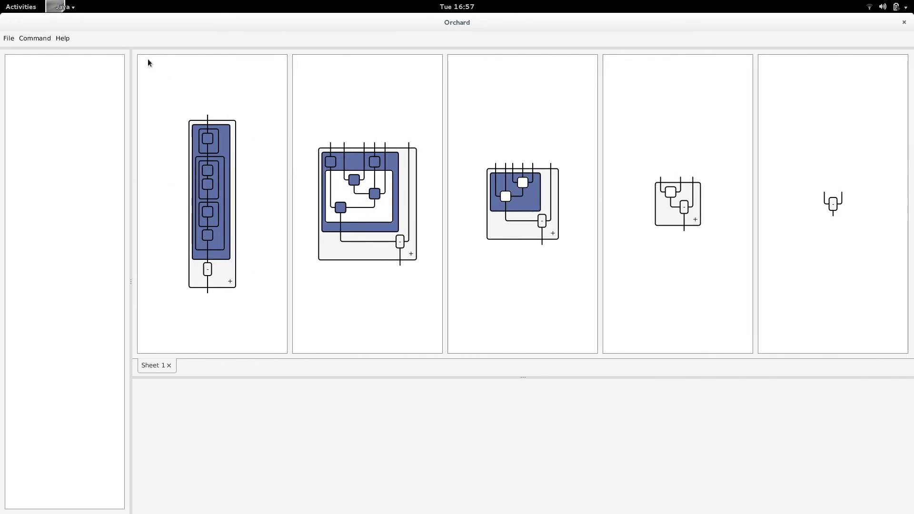
pyautogui.click(43, 42)
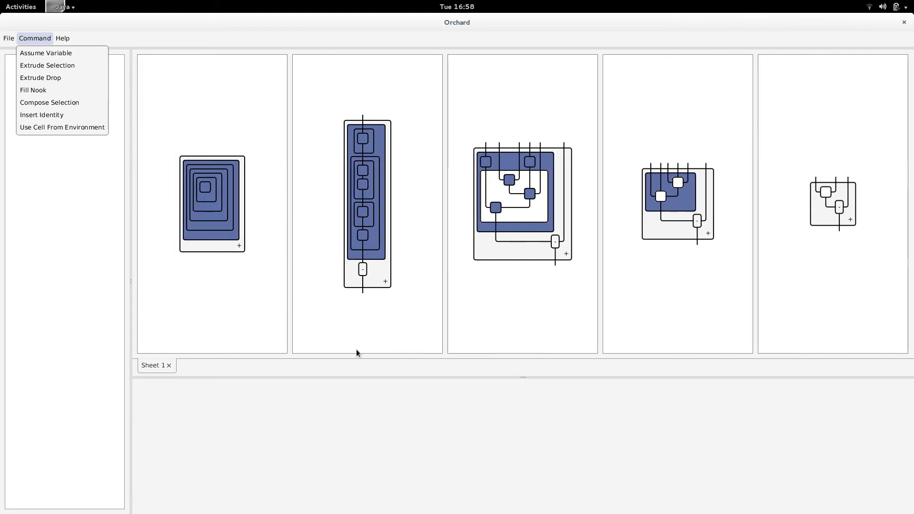
pyautogui.click(35, 38)
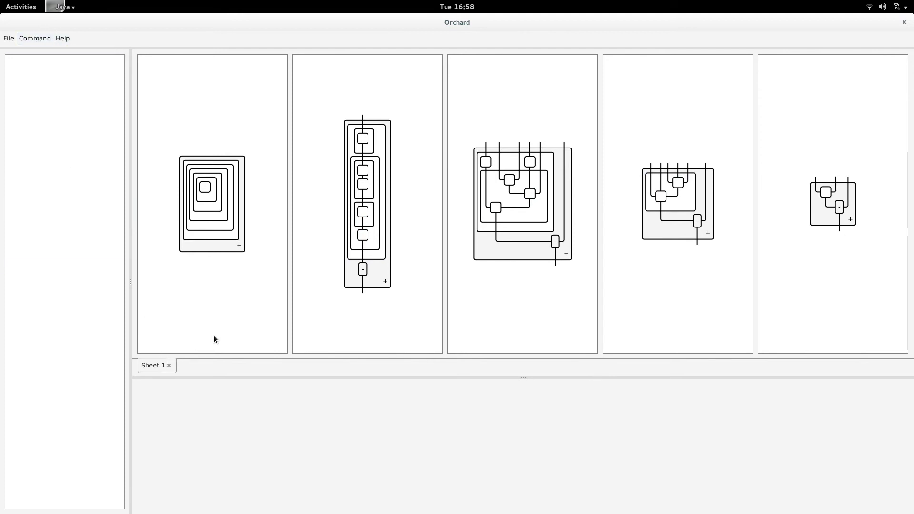
# Create a new sheet for building a second opetope
pyautogui.click(10, 39)
pyautogui.click(25, 54)
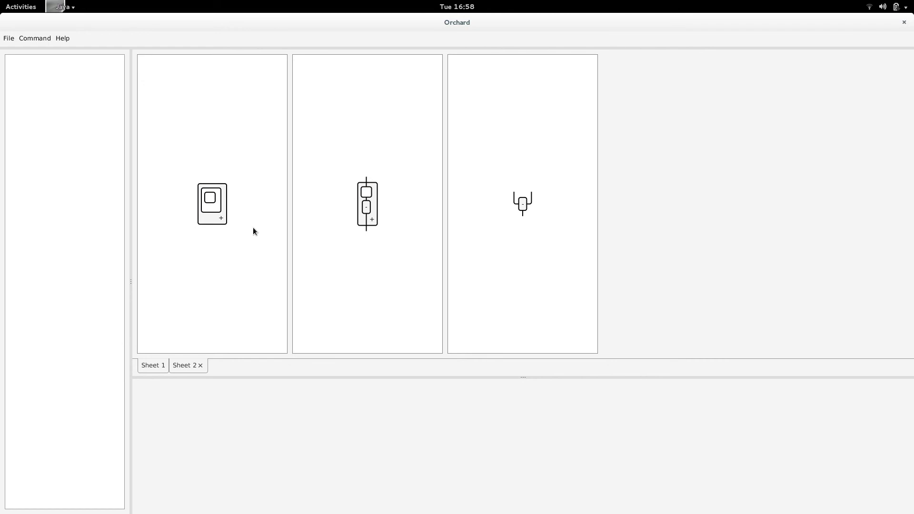
# Switch to Chromium to examine loop i in the three-cell.svg example, and return to Orchard's second sheet
pyautogui.hotkey('ctrl', 'alt', 'Down')
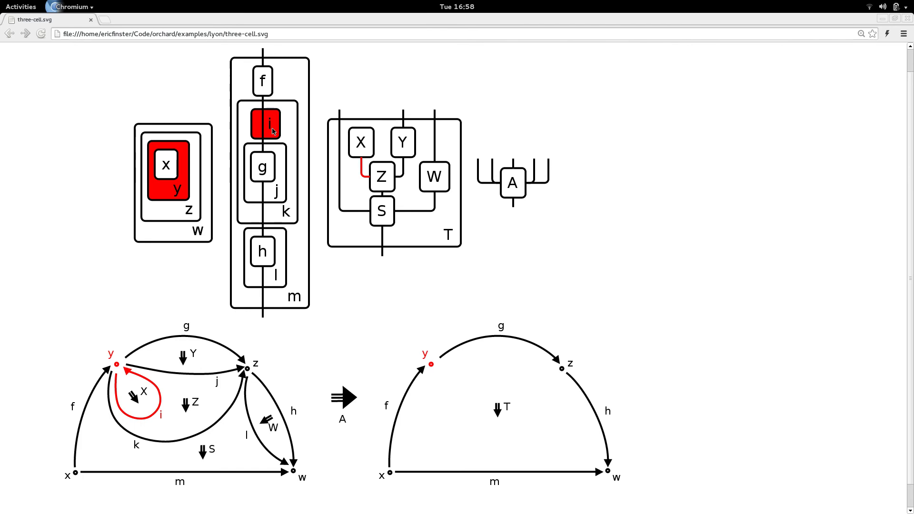
pyautogui.hotkey('ctrl', 'alt', 'Up')
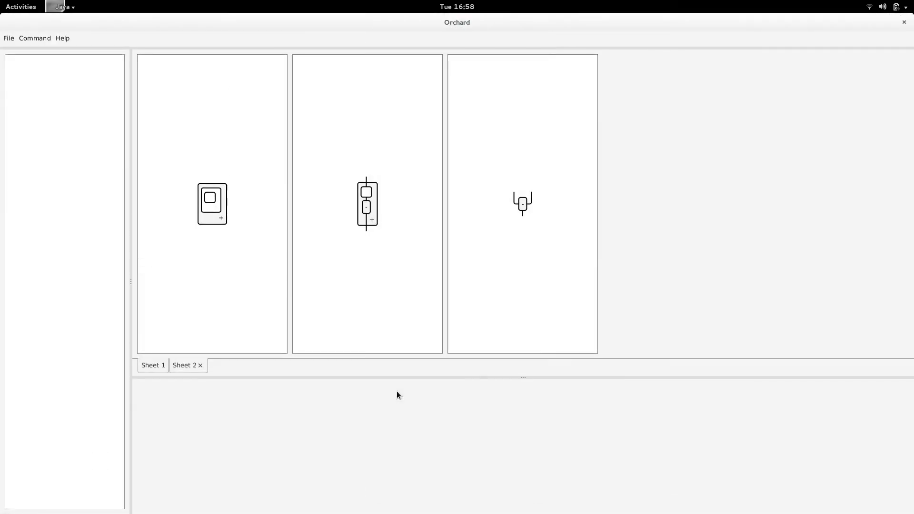
pyautogui.click(38, 39)
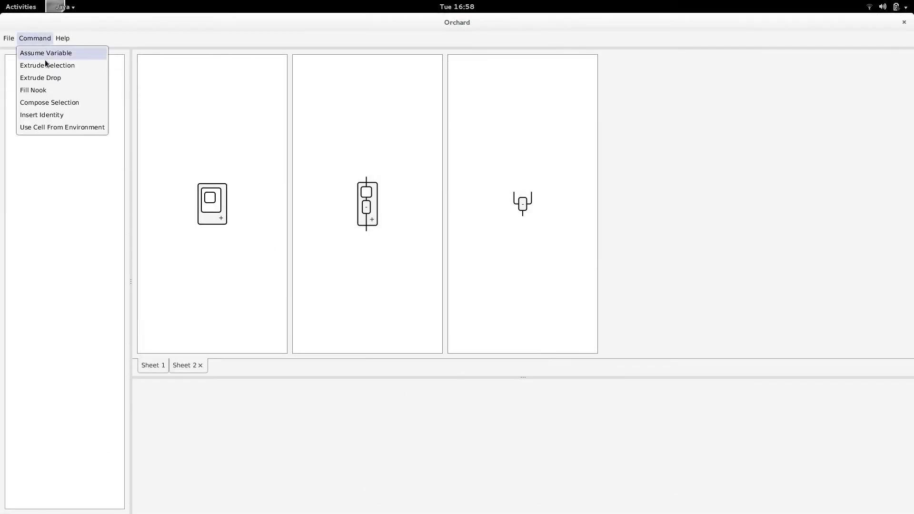
pyautogui.click(48, 39)
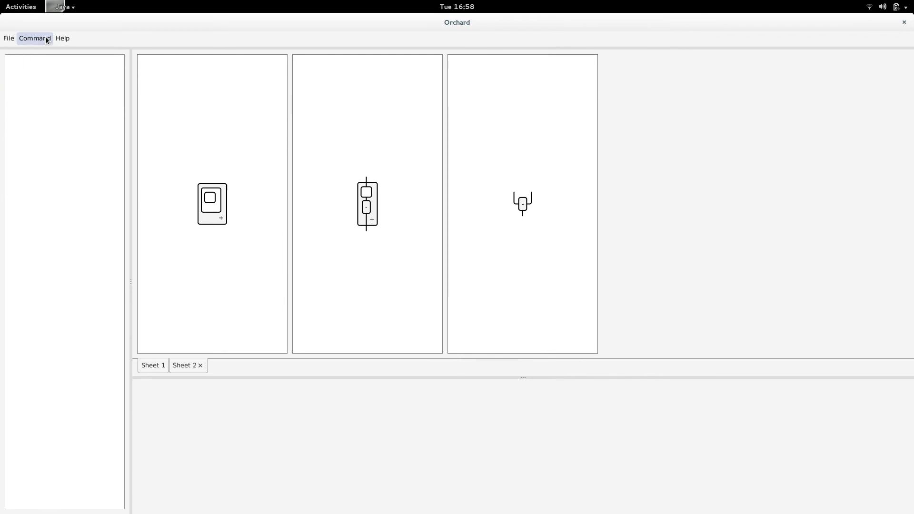
# Extrude the outer cell of the first diagram and apply Extrude Drop to the resulting outer cell
pyautogui.click(214, 205)
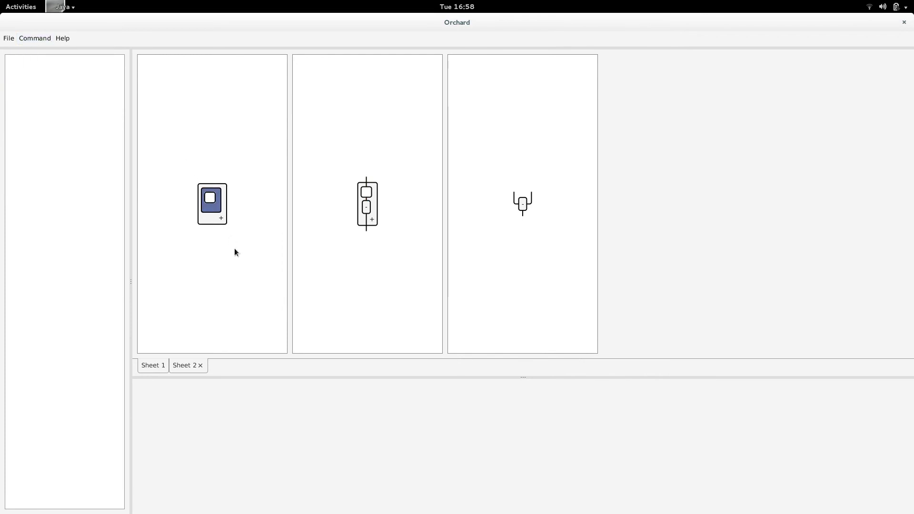
pyautogui.press('e')
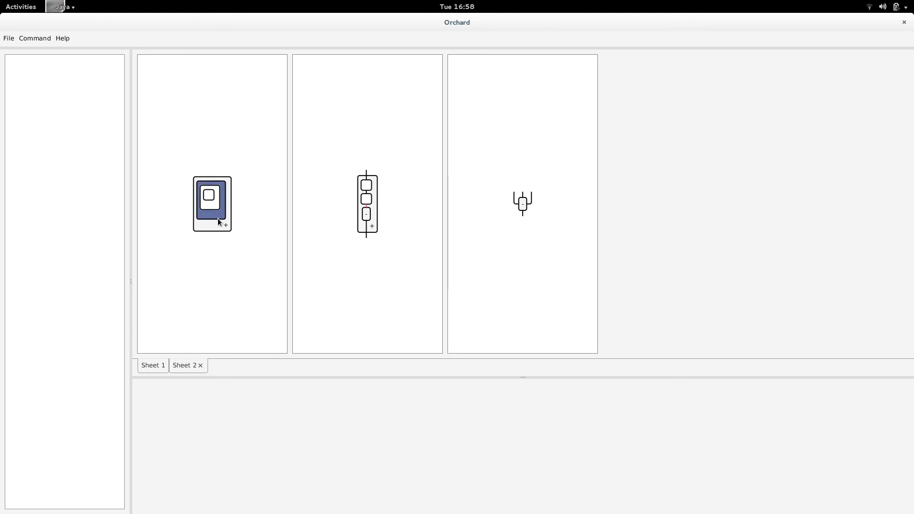
pyautogui.click(40, 40)
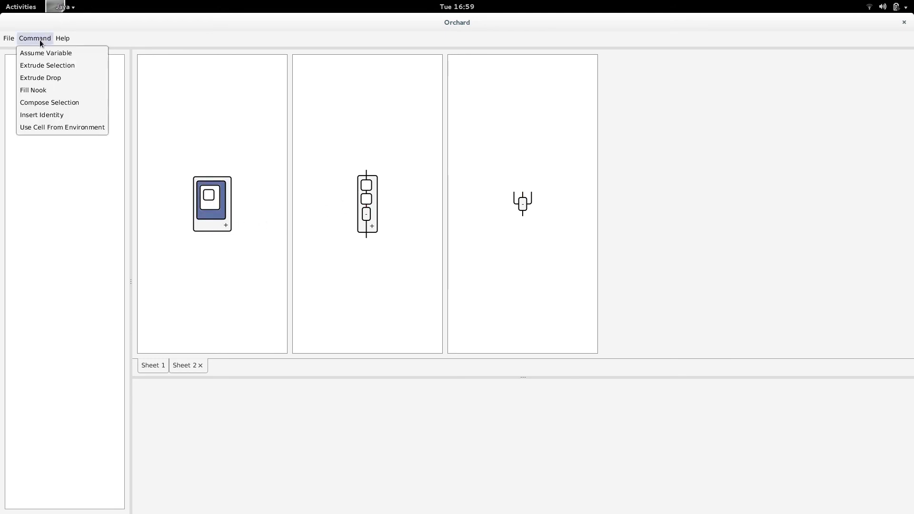
pyautogui.click(48, 80)
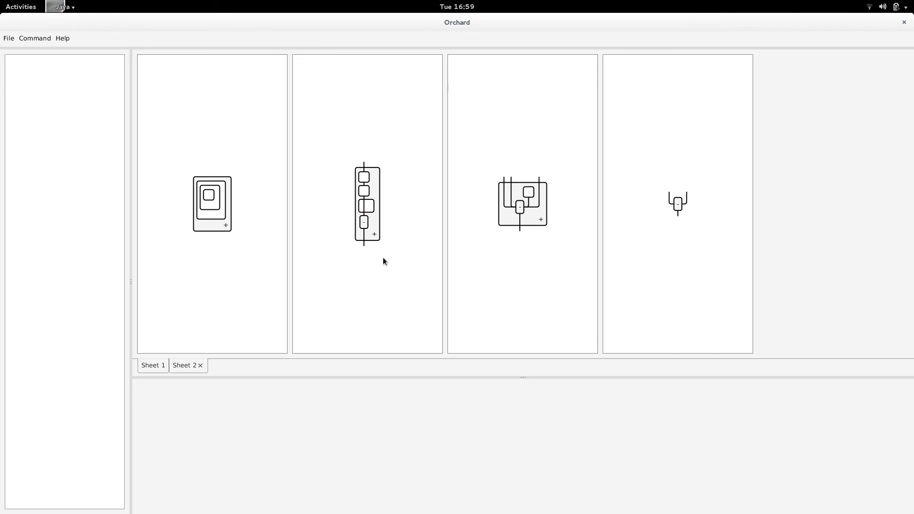
# Extrude the second diagram's drop cell together with the cell above it, and the two connected cells in the third diagram
pyautogui.click(365, 192)
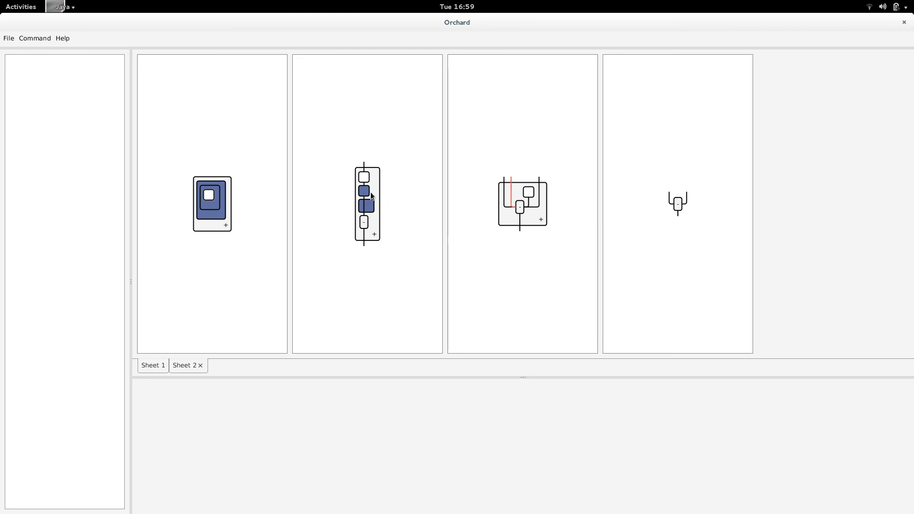
pyautogui.hotkey('ctrl', 'g')
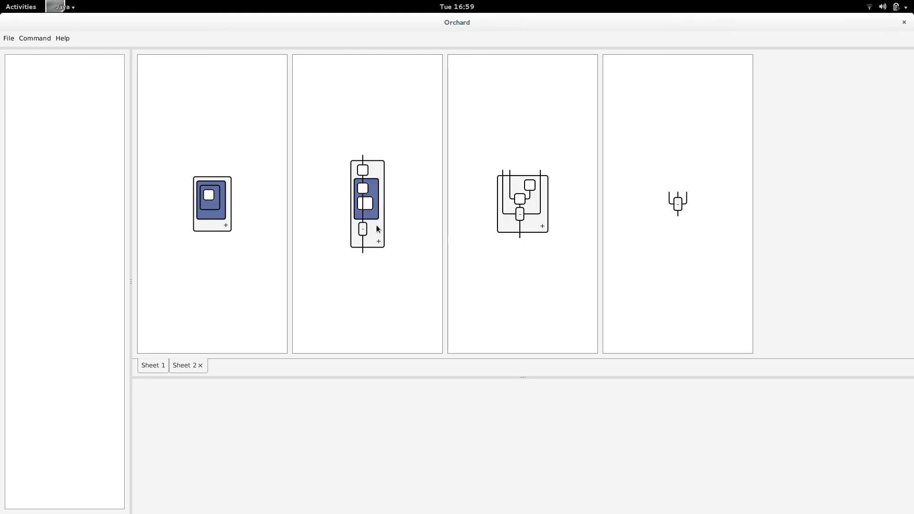
pyautogui.click(522, 199)
pyautogui.keyDown('shift'); pyautogui.click(532, 188); pyautogui.keyUp('shift')
pyautogui.hotkey('ctrl', 'g')
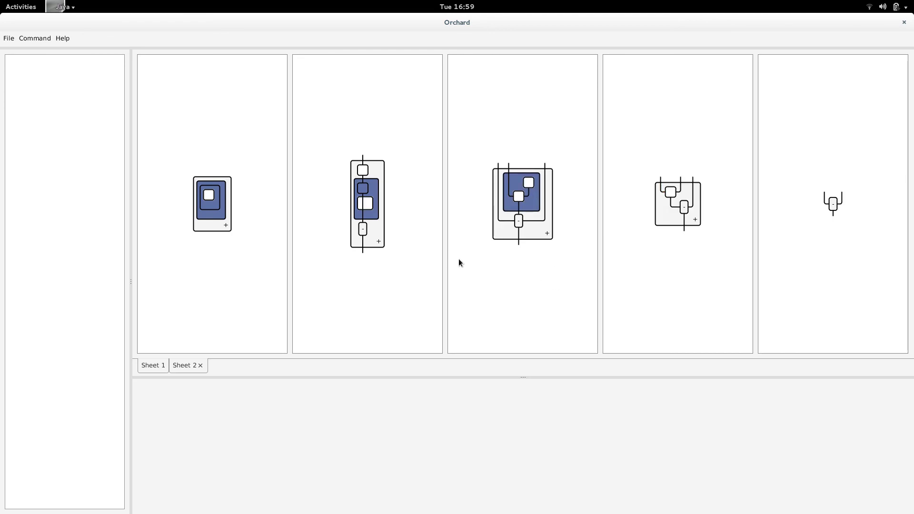
# Apply Extrude Drop to the cell enclosing the lower pair in the second diagram
pyautogui.click(377, 236)
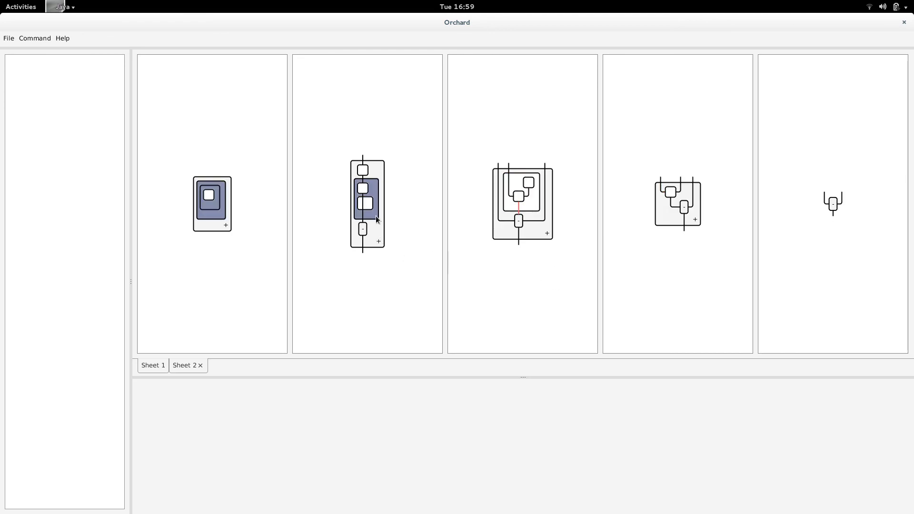
pyautogui.click(376, 219)
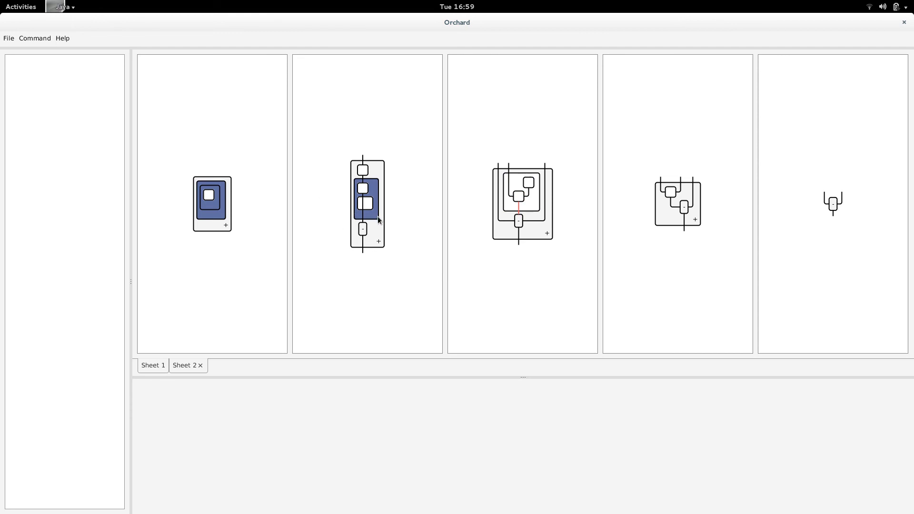
pyautogui.click(36, 37)
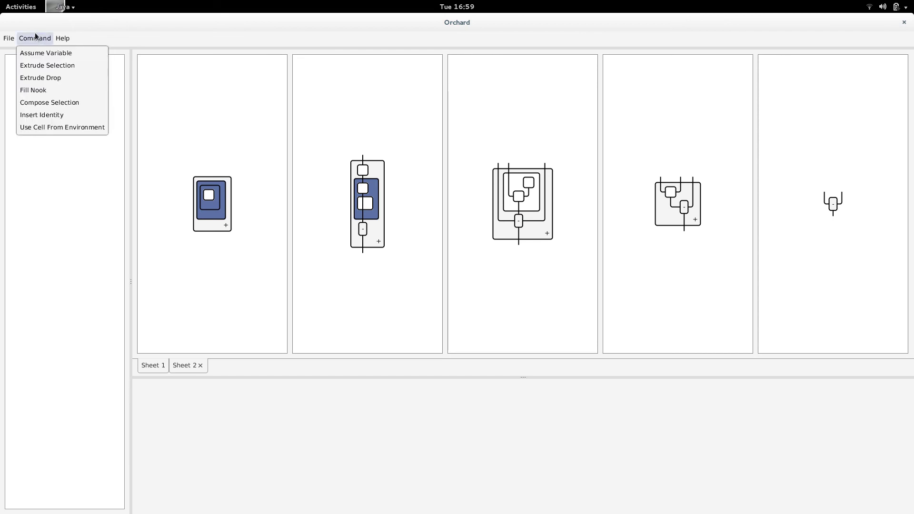
pyautogui.click(49, 75)
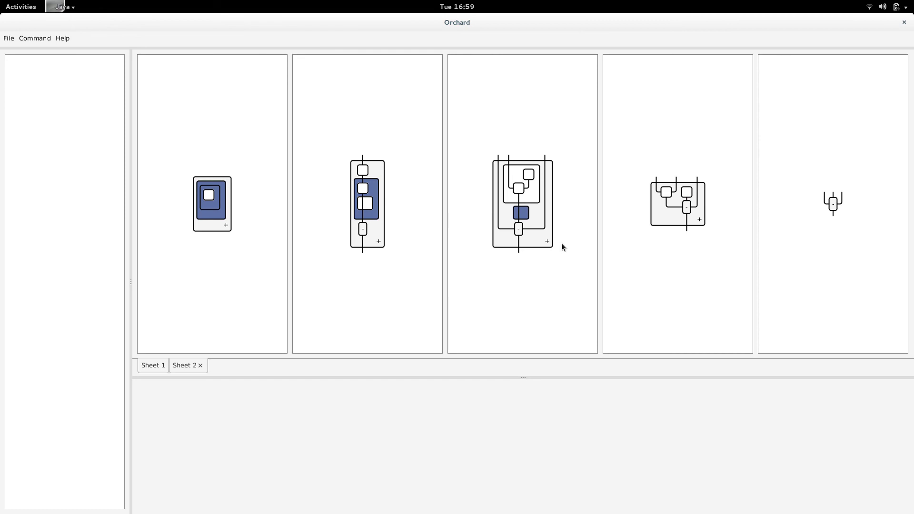
# Extrude the third diagram's enclosing cell and the drop cell below it together, and clear the selection
pyautogui.click(535, 195)
pyautogui.press('e')
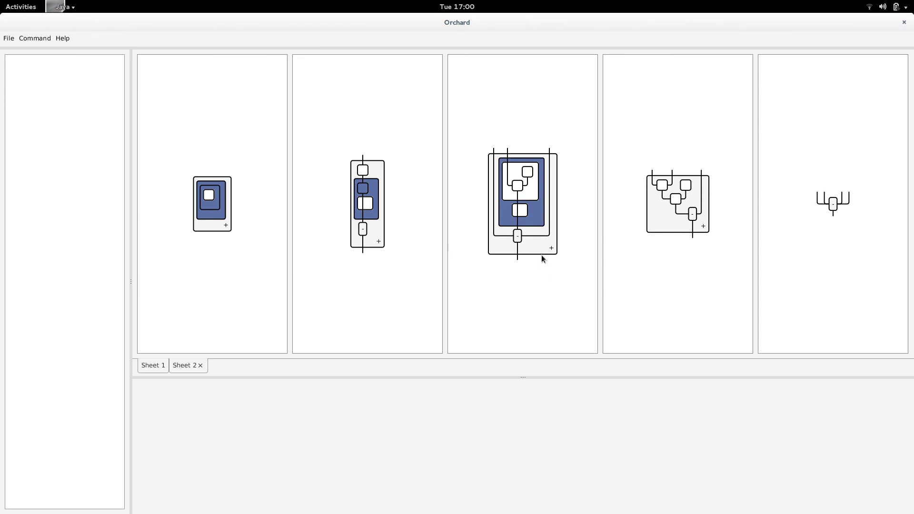
pyautogui.click(542, 240)
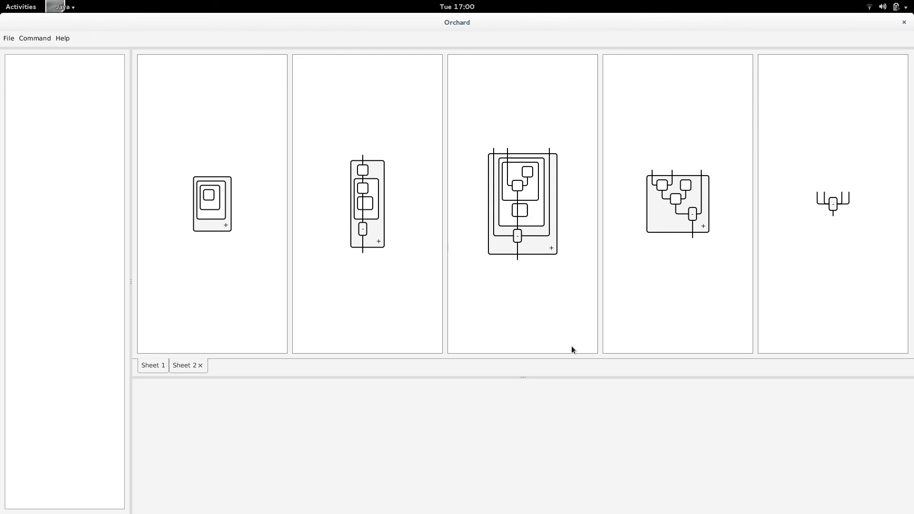